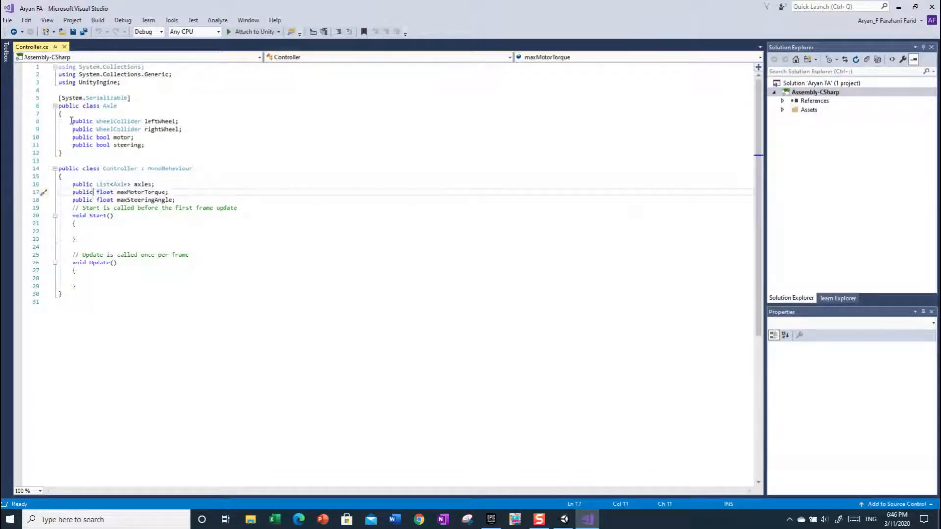
Review the public fields of the Axle and Controller classes in Controller.cs, focusing on the WheelCollider declarations.
left_click_drag(71, 121, 138, 152)
left_click_drag(72, 185, 174, 199)
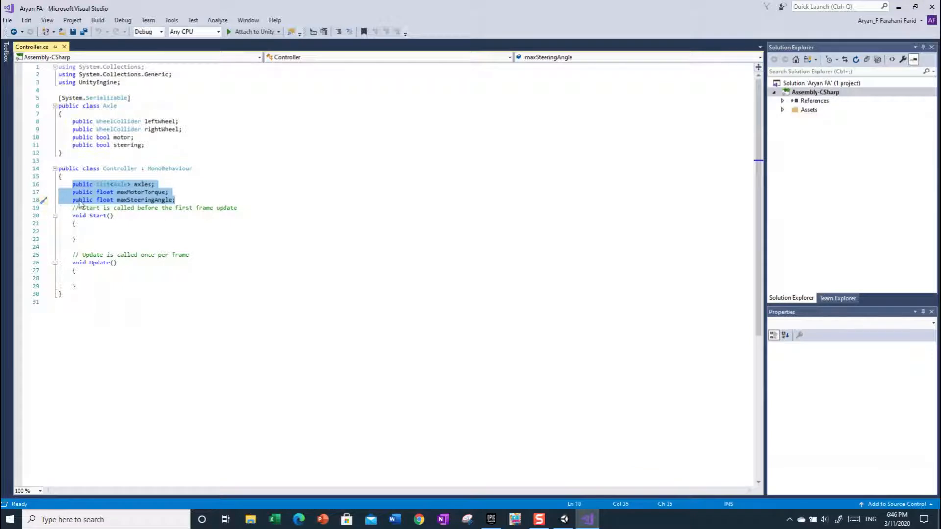
left_click(605, 98)
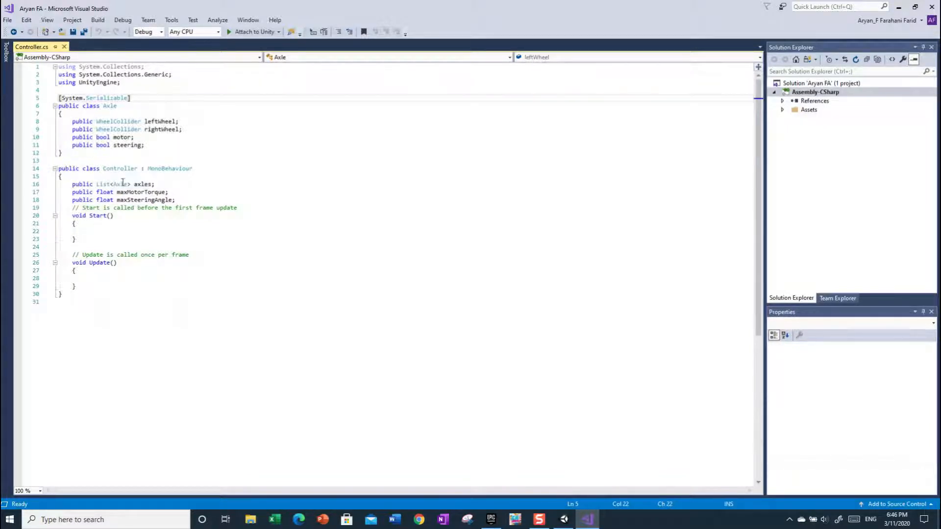
left_click_drag(70, 121, 141, 153)
left_click(72, 121)
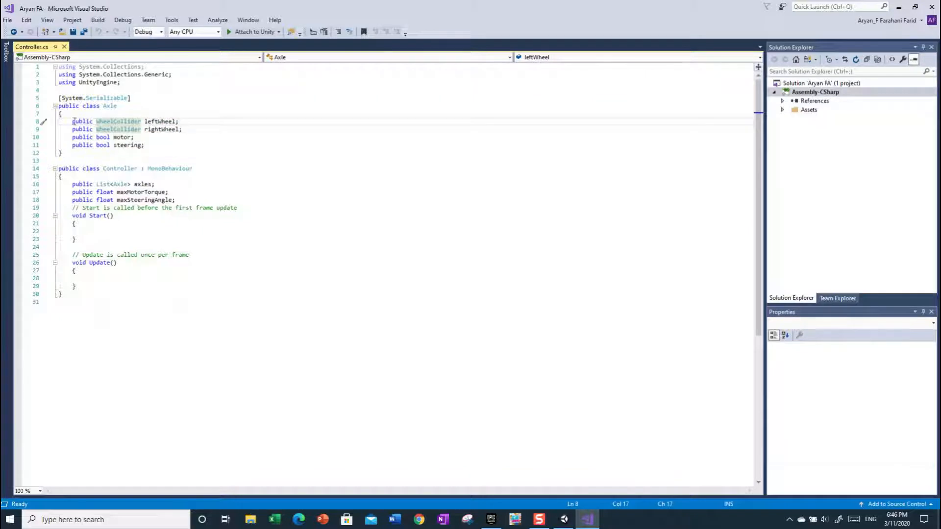
left_click(121, 121)
left_click(158, 121)
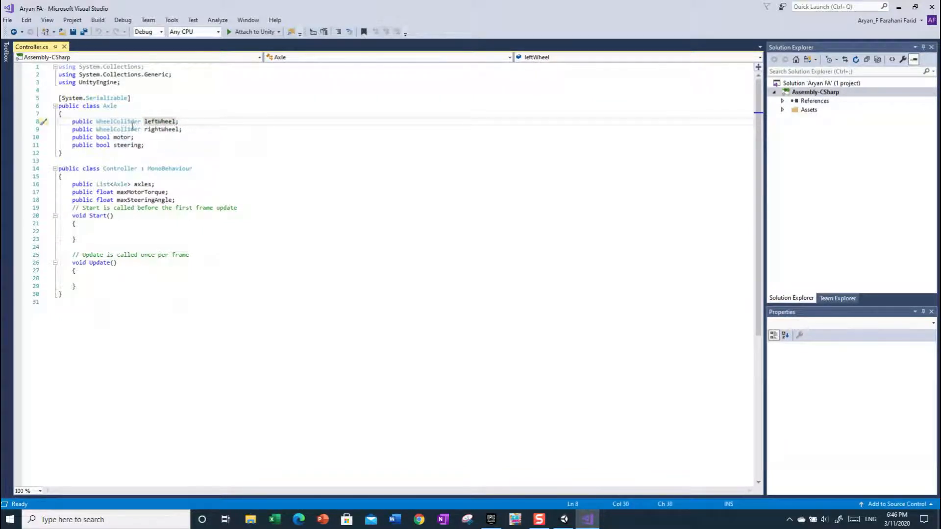
left_click(127, 122)
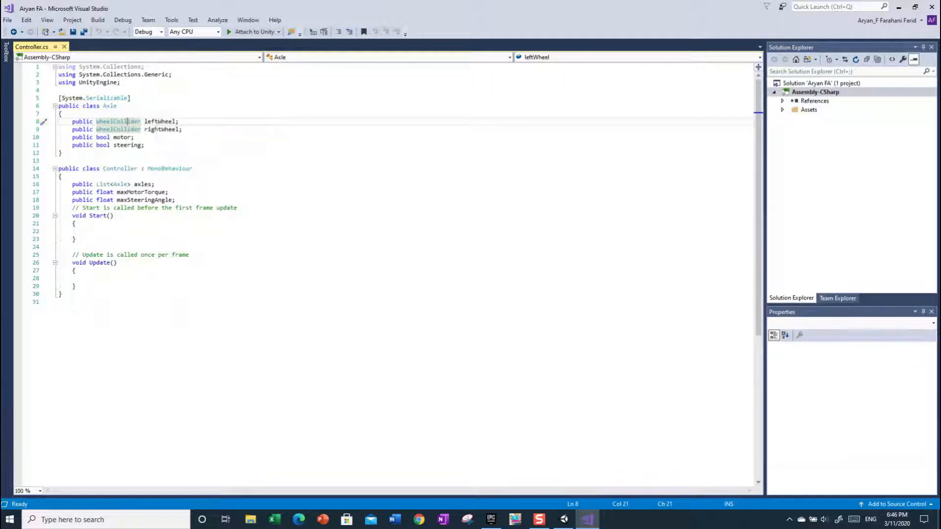
Switch to Unity and examine the Player object together with its child objects in the hierarchy.
left_click(563, 519)
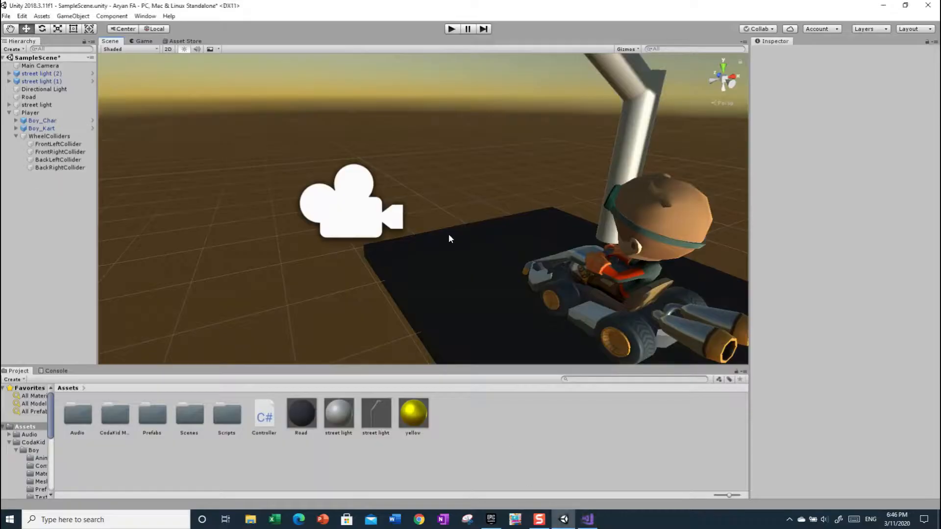
left_click_drag(448, 234, 566, 310, "alt")
left_click(23, 113)
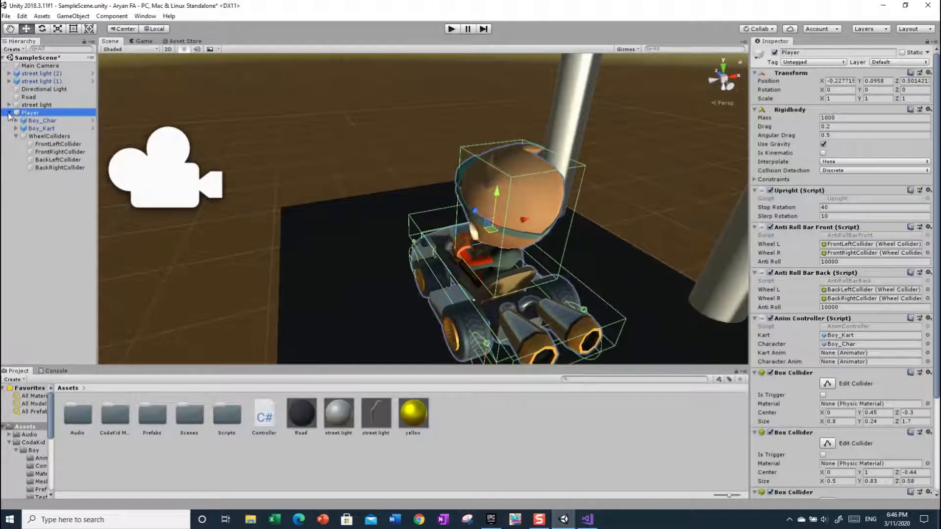
left_click(9, 114)
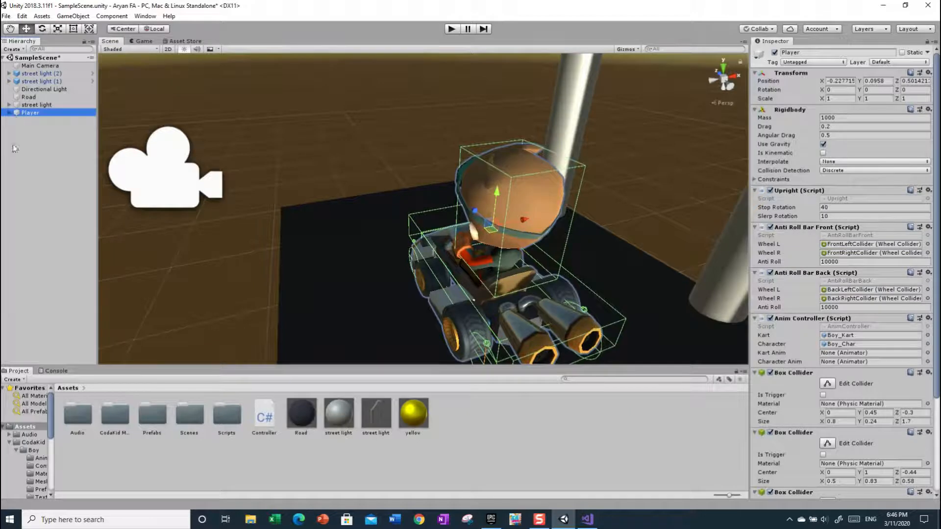
left_click(9, 113)
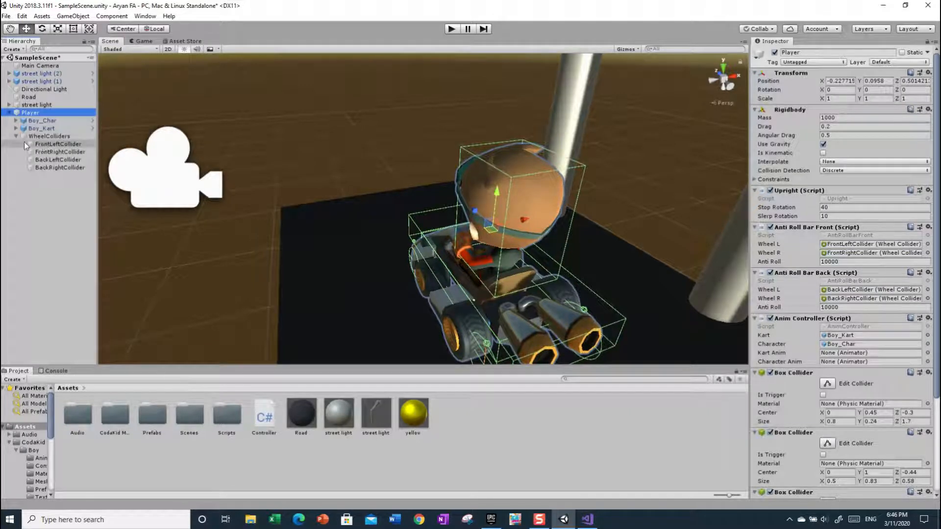
Inspect FrontLeftCollider and BackLeftCollider under WheelColliders and their locations on the kart.
left_click(49, 142)
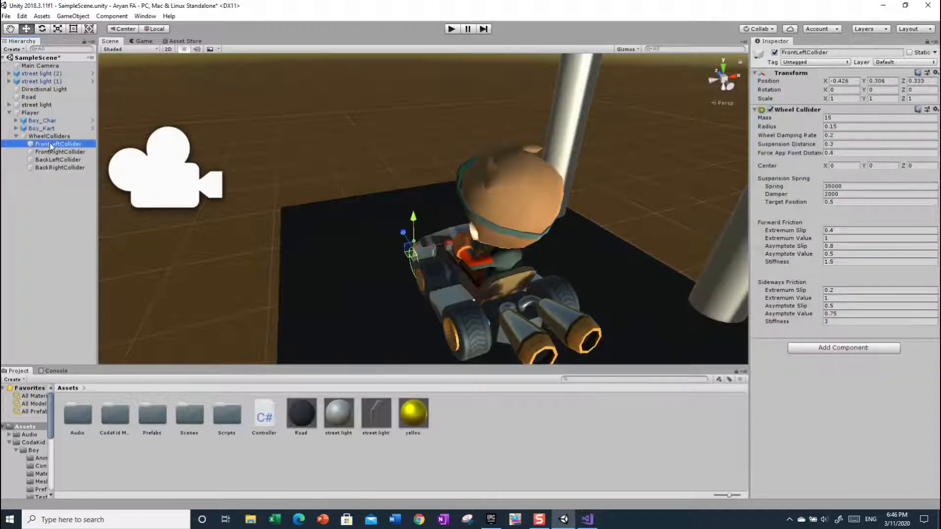
right_click_drag(373, 251, 505, 274)
key("w")
left_click(54, 161)
right_click_drag(299, 164, 820, 217)
key("d")
key("s")
key("w")
key("s")
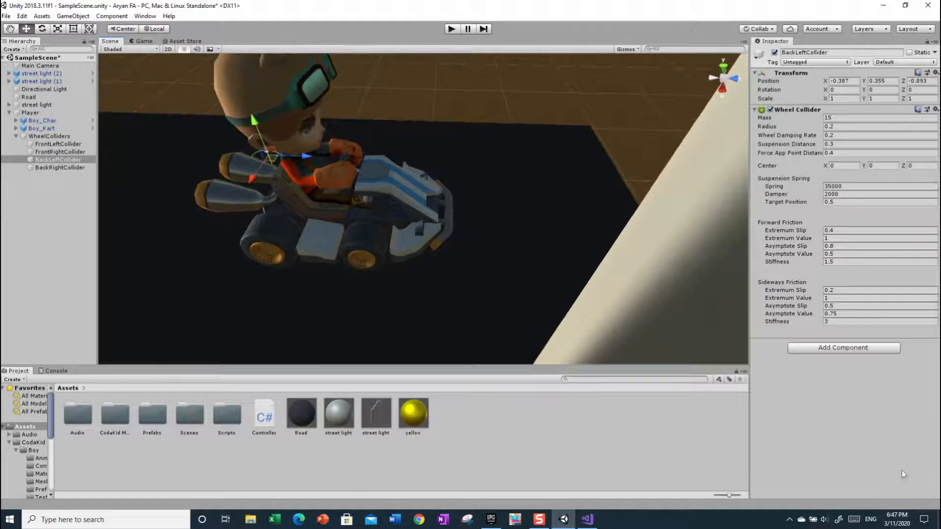
Switch back to Visual Studio and check the description of the WheelCollider type used for rightWheel.
left_click(588, 519)
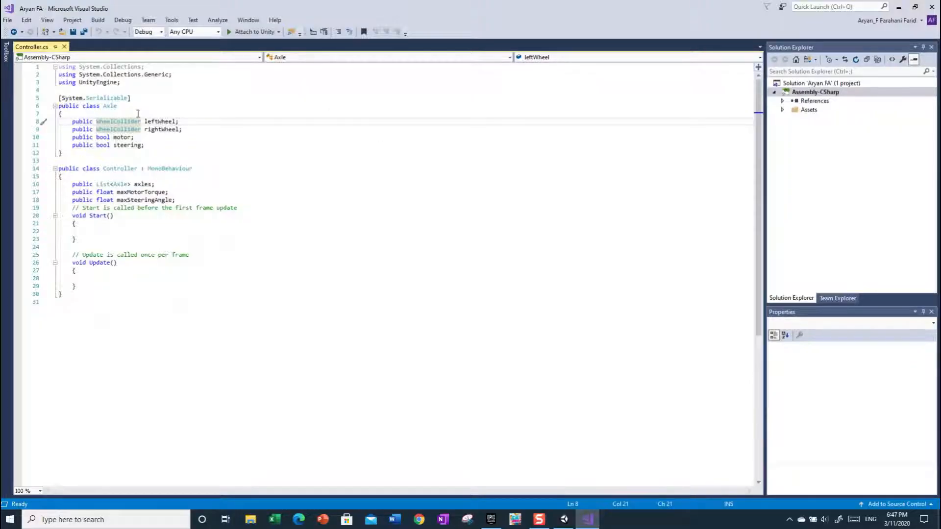
mouse_move(122, 130)
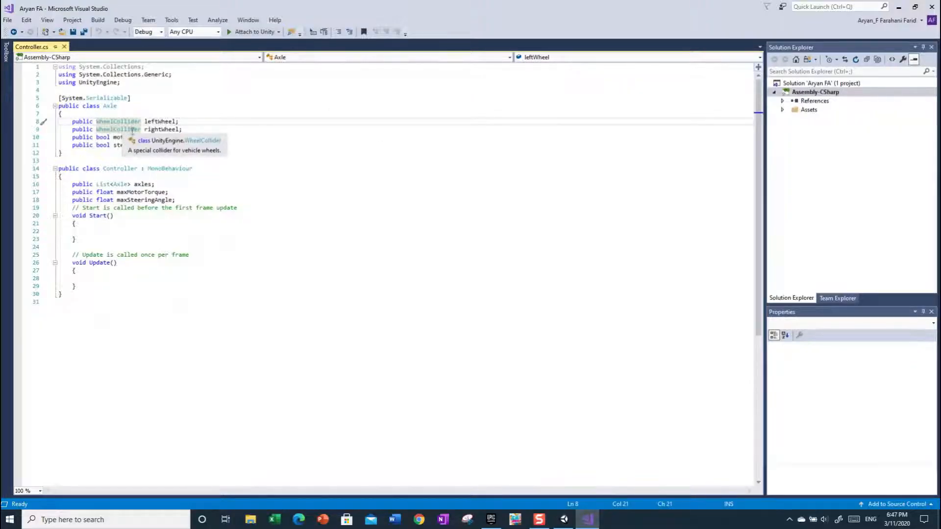
Switch to Unity and inspect the right-hand wheel colliders from around the kart.
left_click(564, 519)
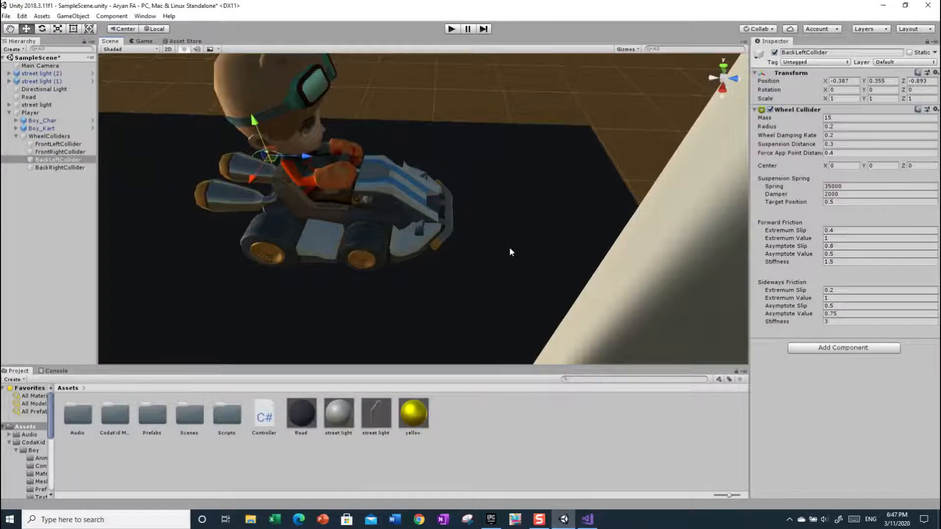
left_click_drag(460, 250, 557, 281, "alt")
left_click(91, 152)
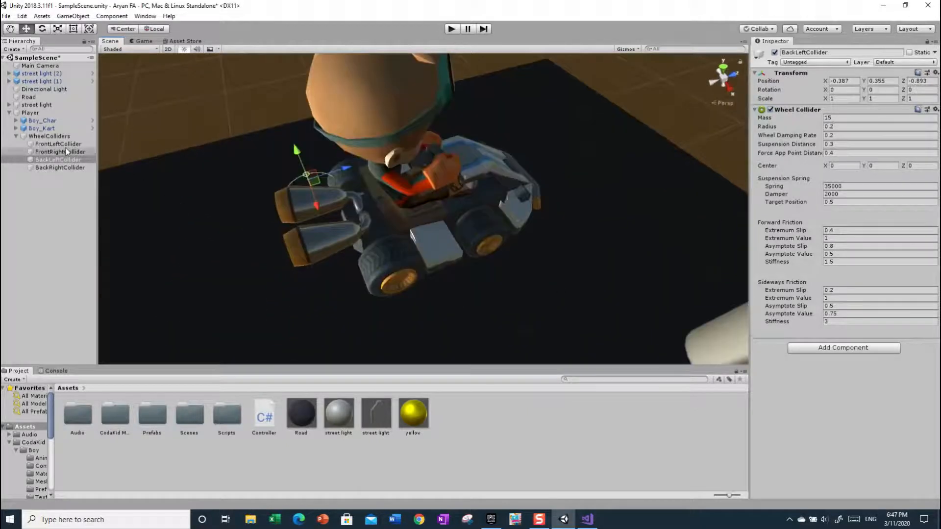
left_click(56, 168)
left_click_drag(296, 278, 512, 236, "alt")
left_click_drag(427, 258, 561, 219, "alt")
View the kart's rear wheels and driver in the scene, then clear the selection.
left_click(499, 174)
left_click_drag(499, 174, 571, 154, "alt")
left_click(490, 195)
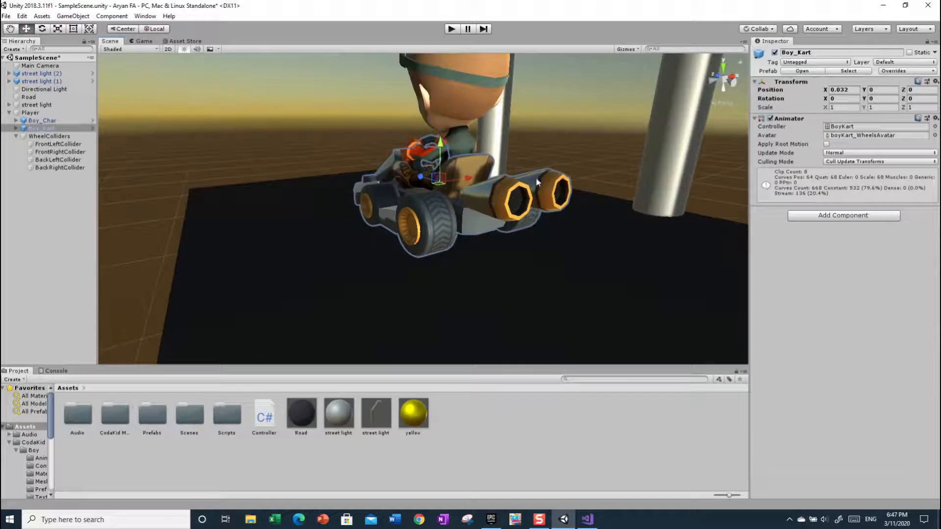
left_click(459, 112)
left_click(446, 212)
left_click(313, 129)
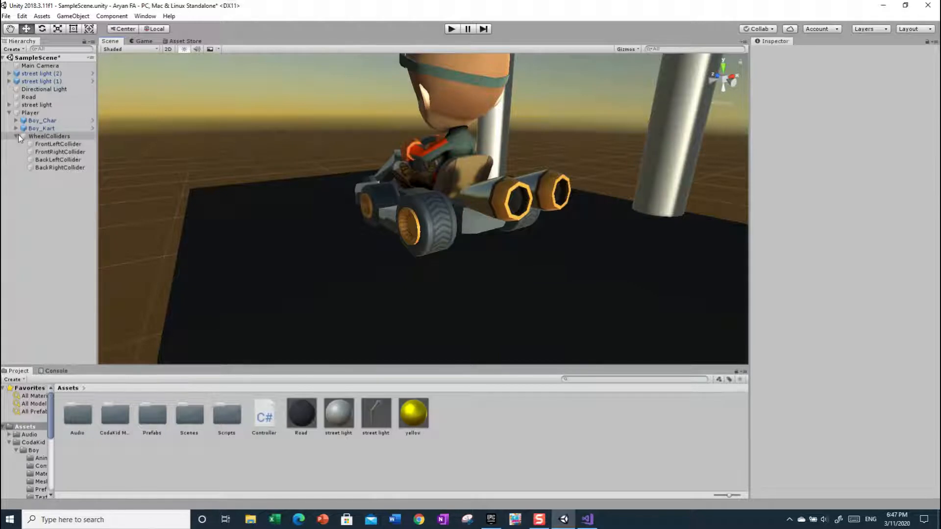
Select the Player object and examine its components down to the Controller script's Axles list.
left_click(37, 115)
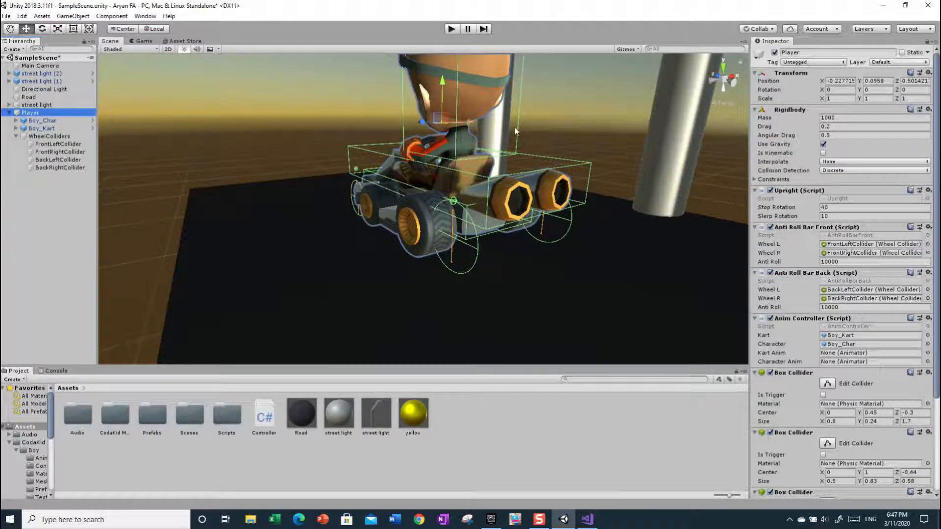
left_click(927, 42)
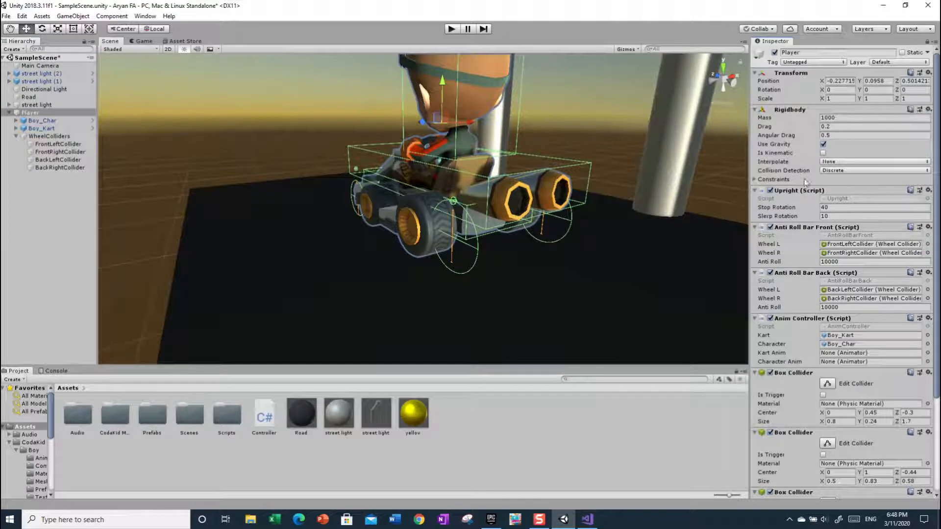
scroll(798, 180, "down", 5)
scroll(841, 200, "down", 1)
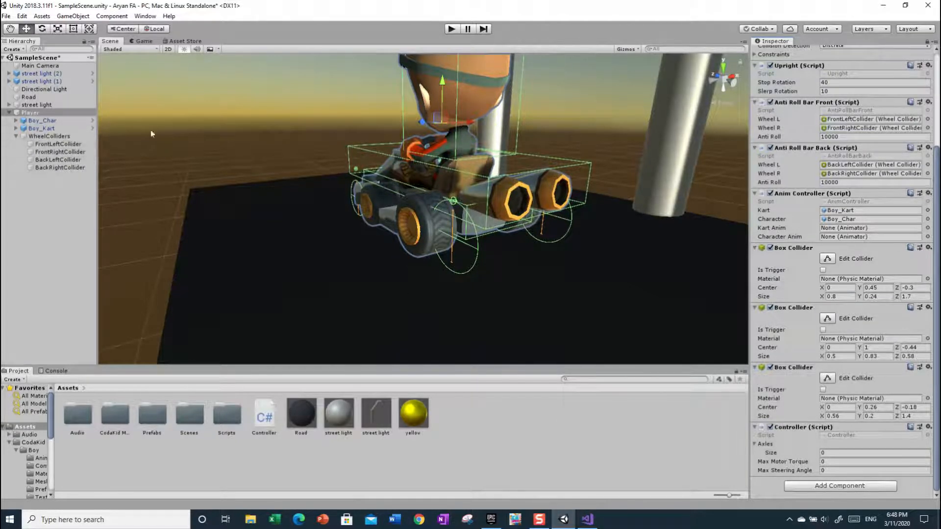
scroll(890, 130, "up", 3)
scroll(908, 117, "up", 1)
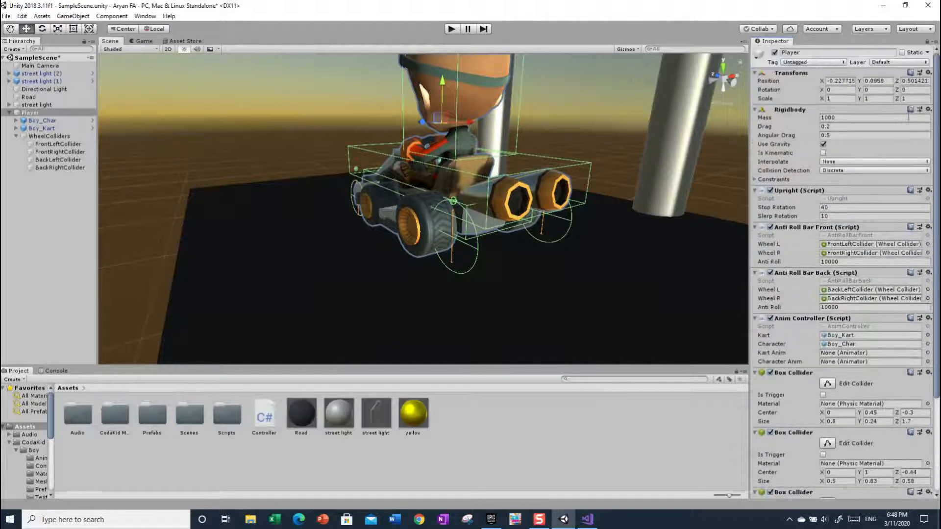
scroll(887, 136, "down", 4)
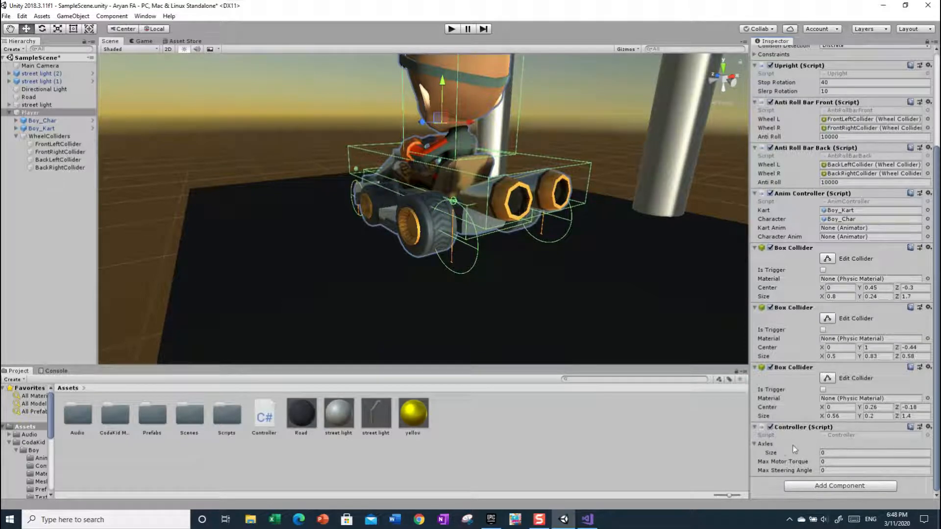
left_click(756, 445)
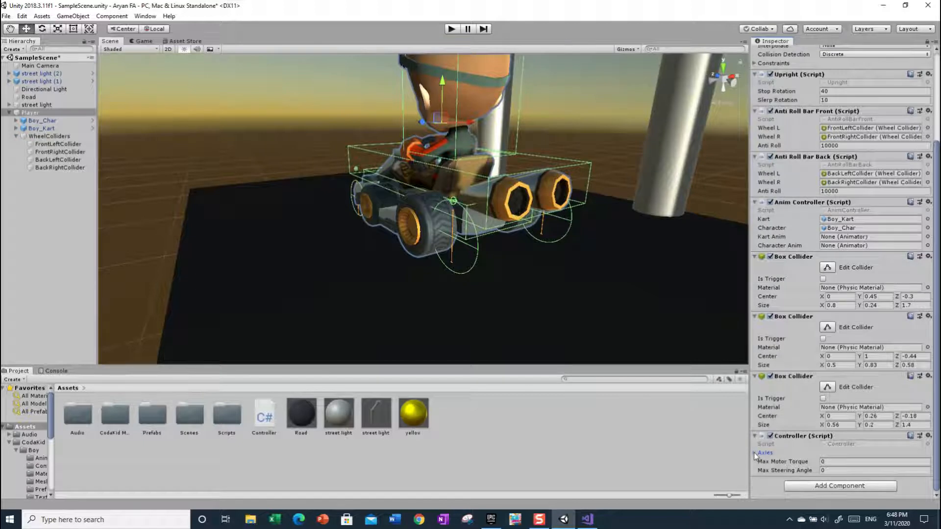
left_click(755, 454)
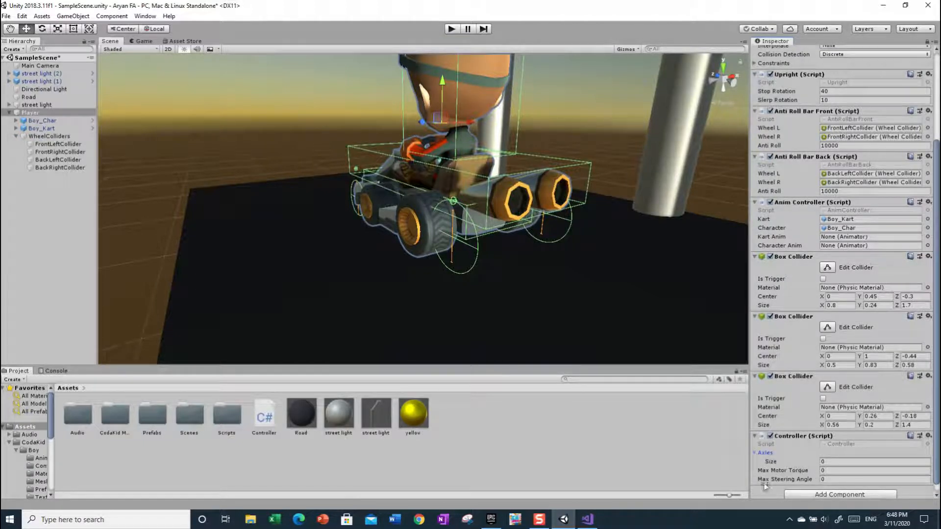
Switch to Chrome and open google.com.
left_click(419, 519)
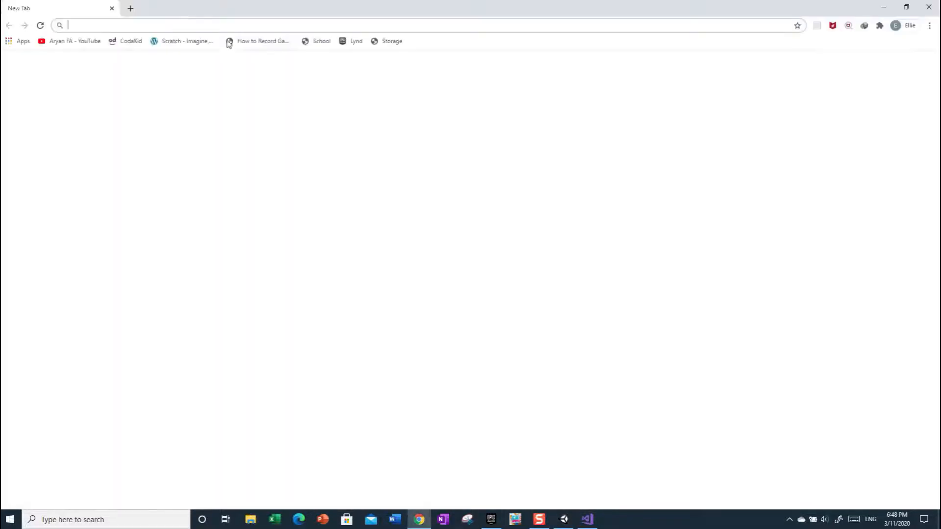
left_click(85, 26)
type("google.com")
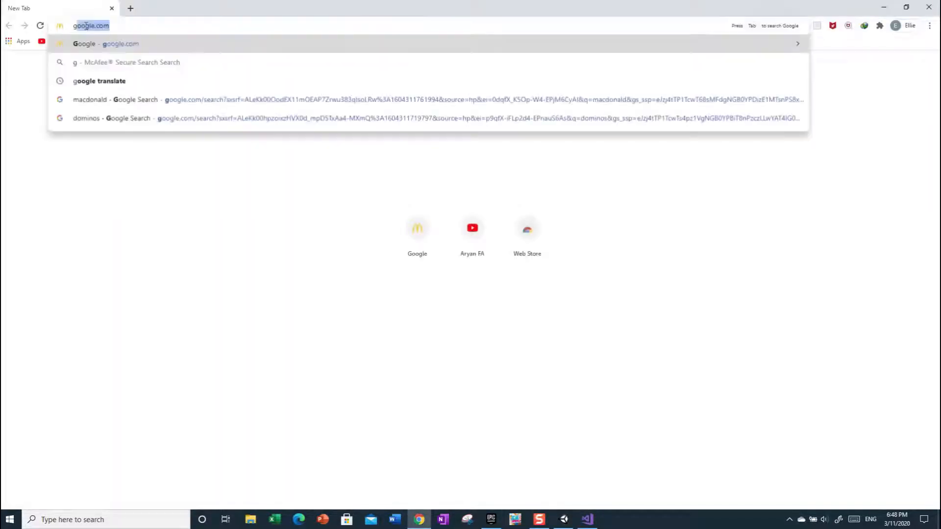
key("Return")
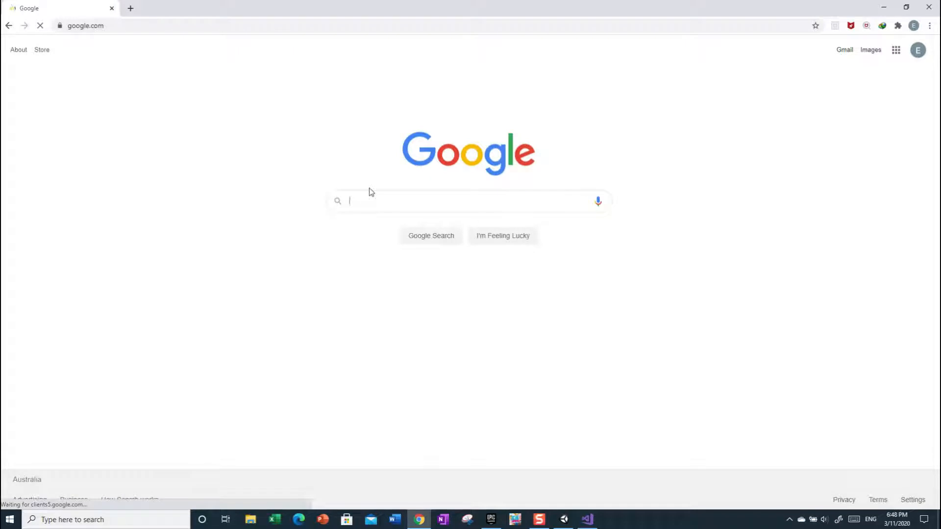
Search the web for "google translate" and open the Google Translate site.
type("goodle")
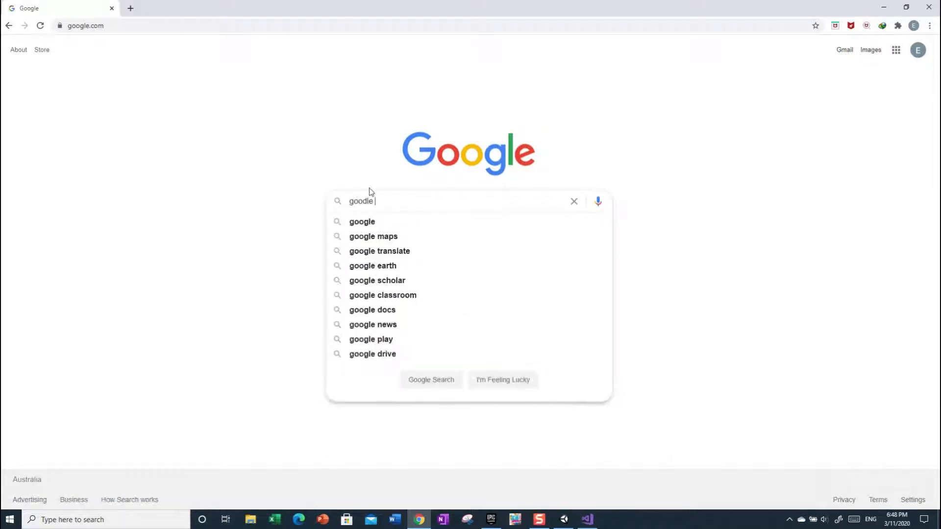
type(" tran")
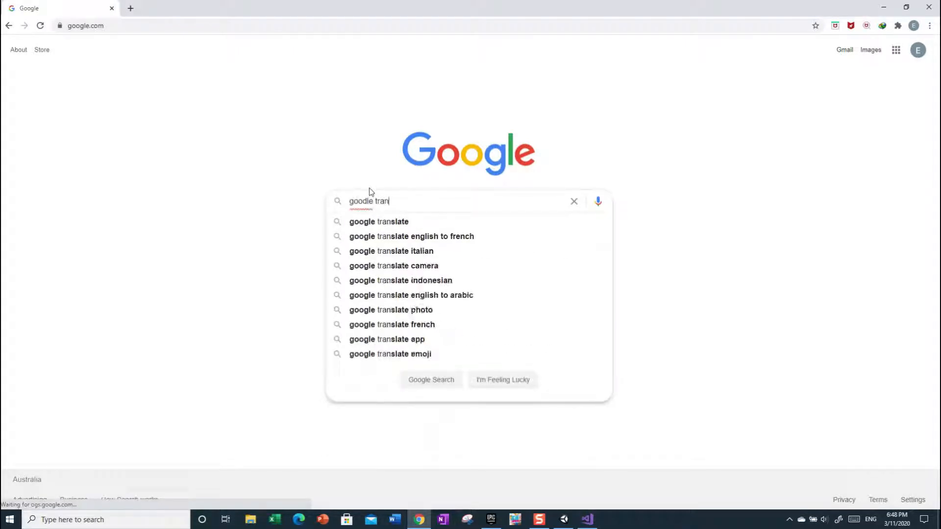
type("slate")
key("Return")
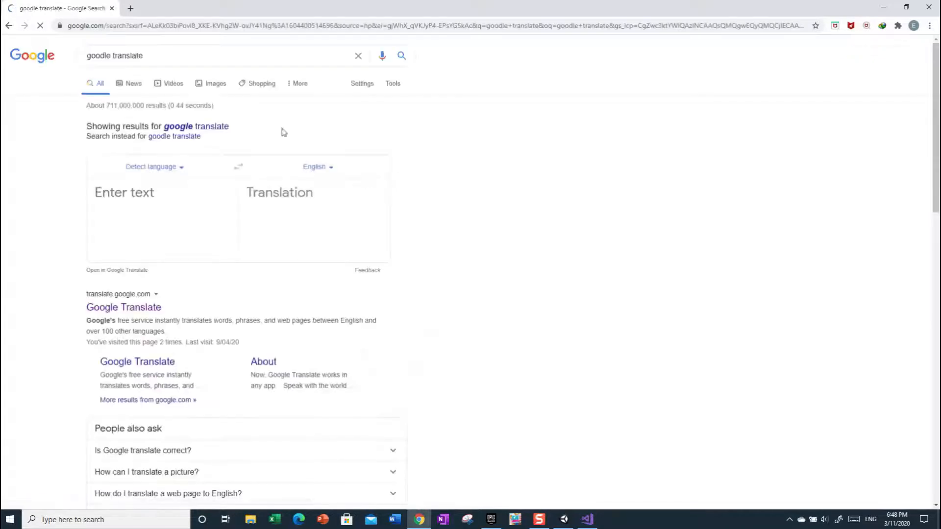
left_click(108, 56)
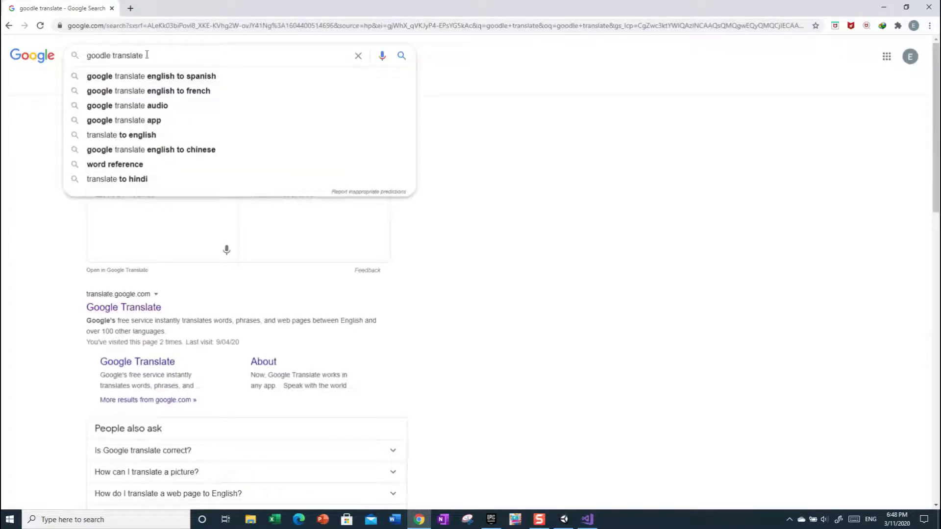
key("BackSpace")
type("g")
key("Return")
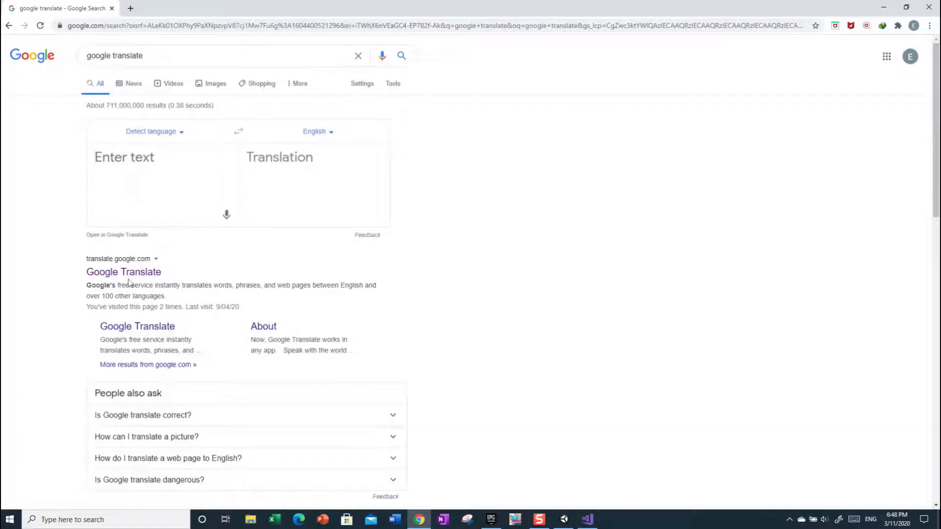
left_click(129, 278)
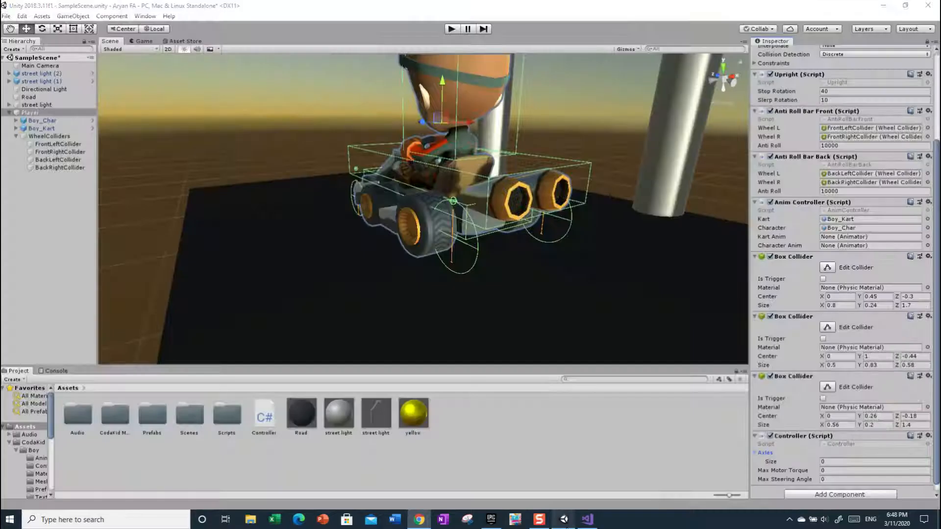
Look up "torque" in Google Translate with the source language detected, and play its pronunciation.
left_click(563, 519)
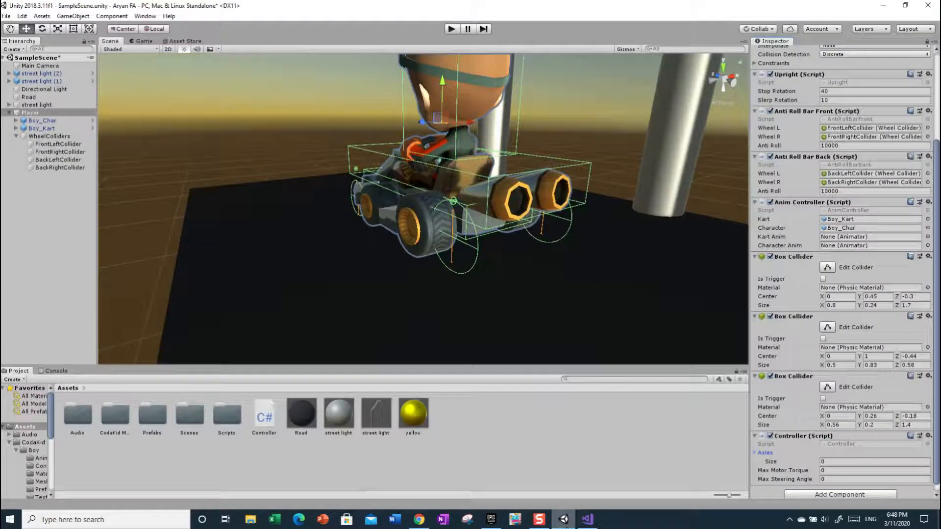
left_click(419, 520)
left_click(201, 143)
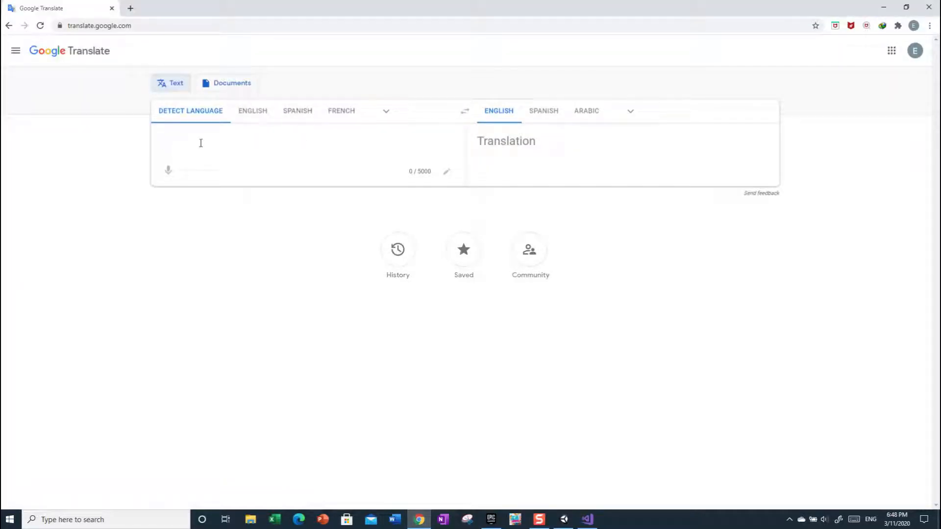
type("tor")
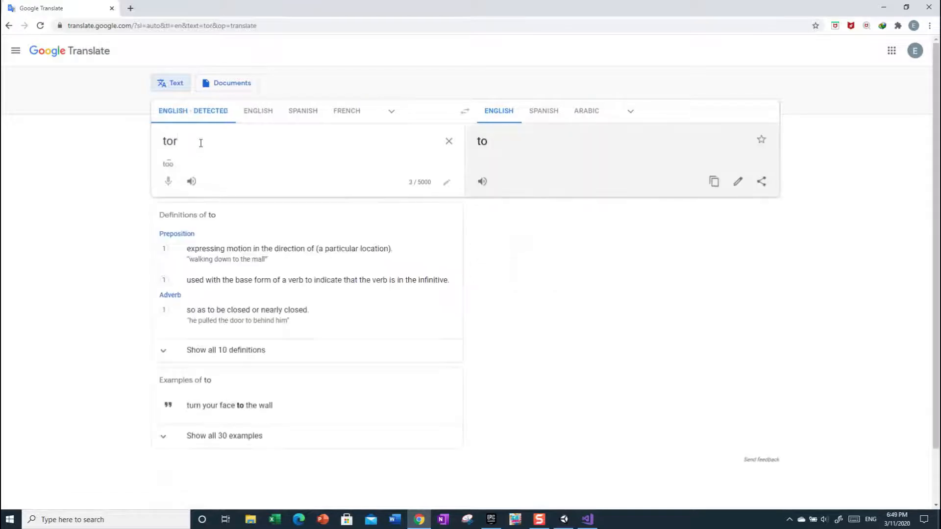
type("que")
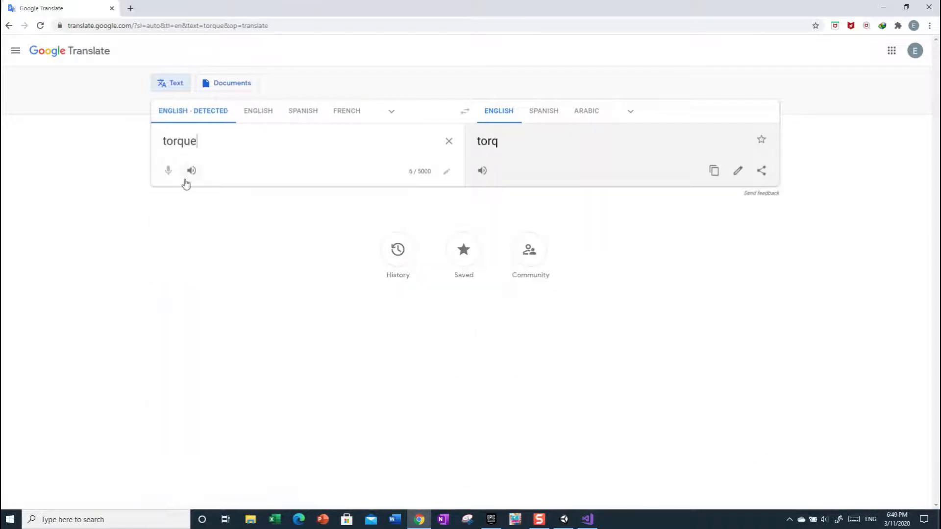
left_click(191, 181)
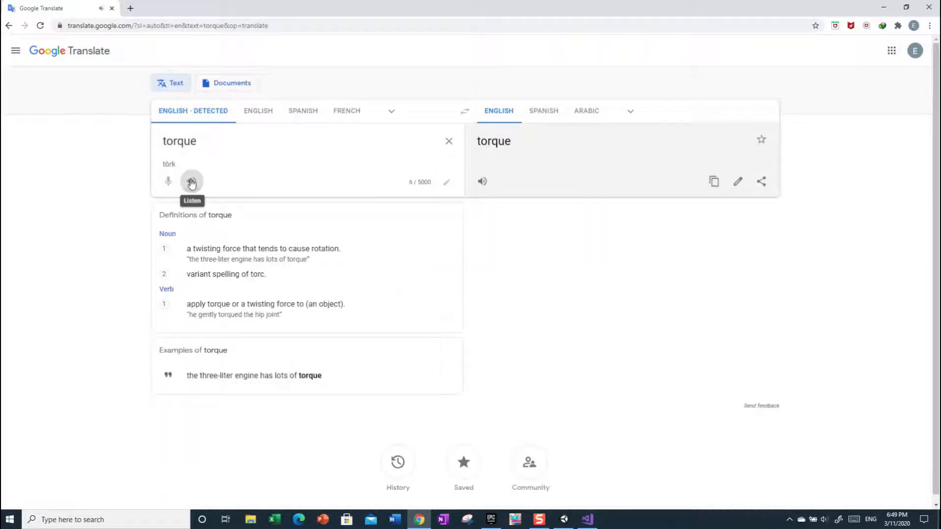
Switch back to Unity and set the size of the Controller script's Axles list to 2.
key("alt+Tab")
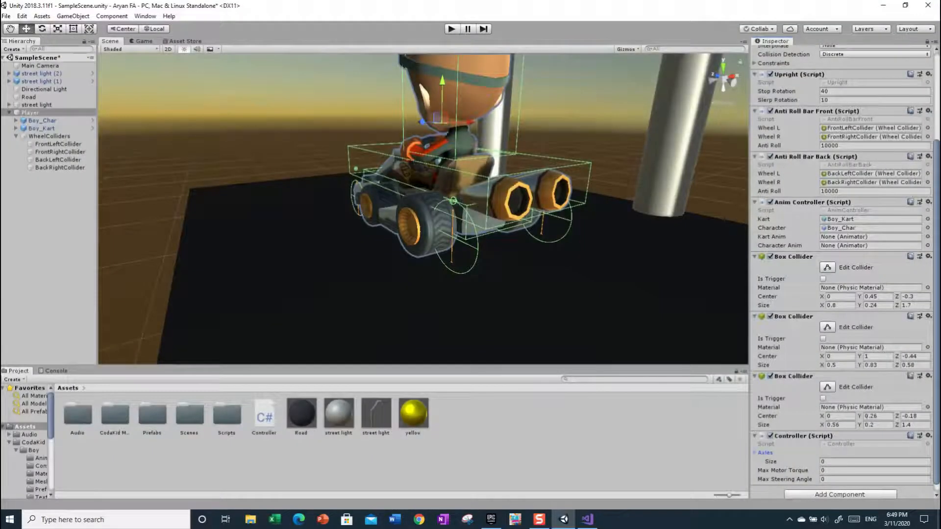
scroll(869, 391, "down", 1)
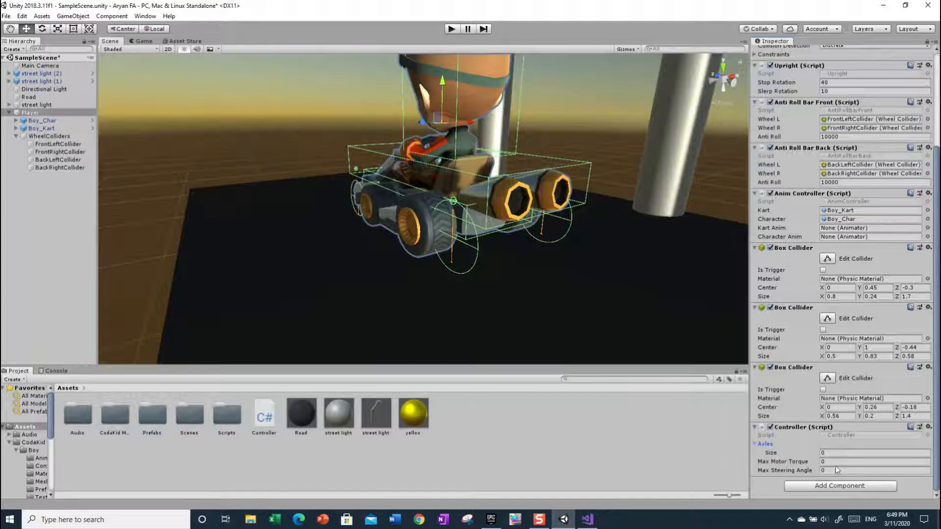
left_click(832, 453)
type("2")
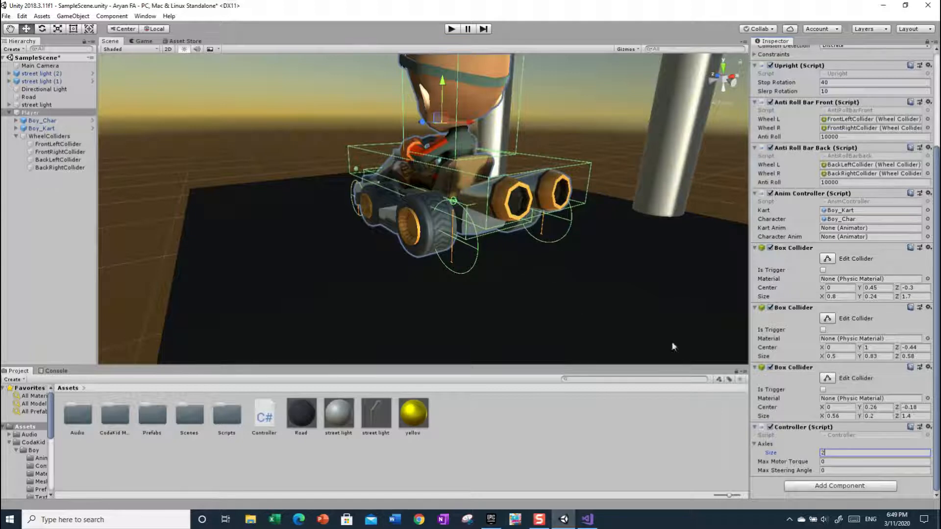
key("Return")
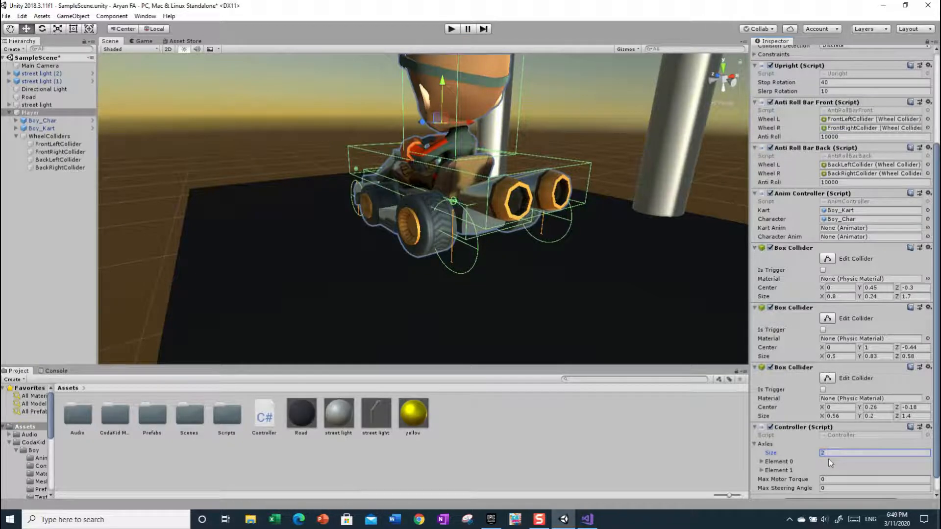
Expand Element 0 and Element 1 of the Axles list to show their wheel, motor and steering fields.
scroll(828, 458, "down", 1)
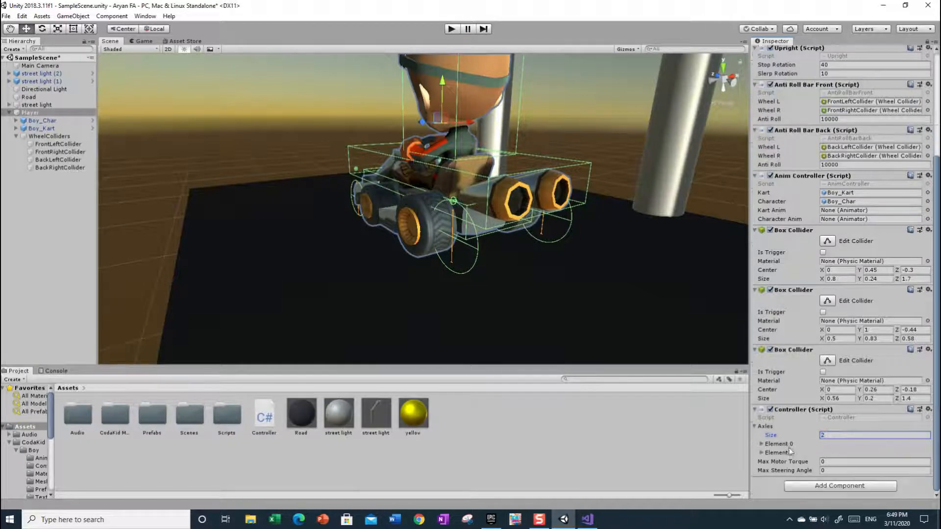
left_click(762, 444)
scroll(764, 456, "down", 2)
left_click(761, 459)
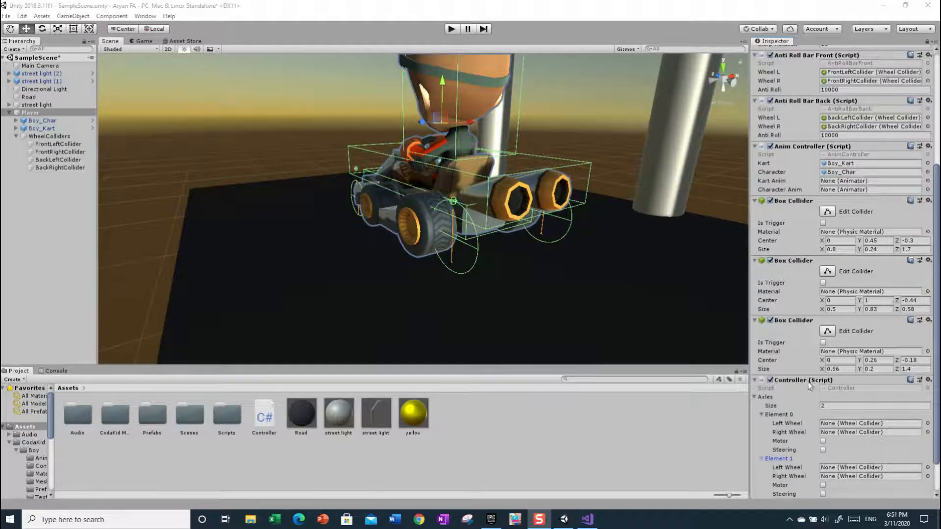
Assign FrontLeftCollider and FrontRightCollider as Element 0's left and right wheels, and enable its Motor and Steering options.
scroll(810, 386, "down", 3)
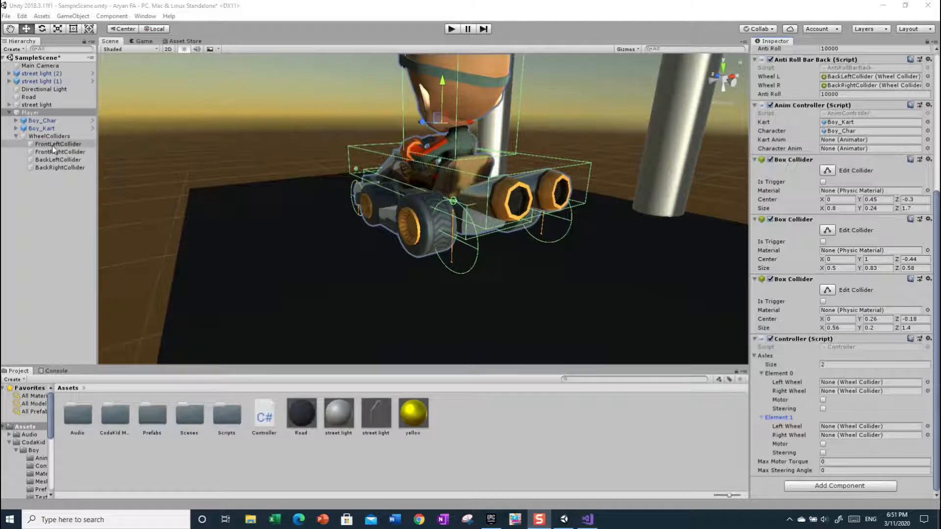
left_click_drag(52, 146, 836, 384)
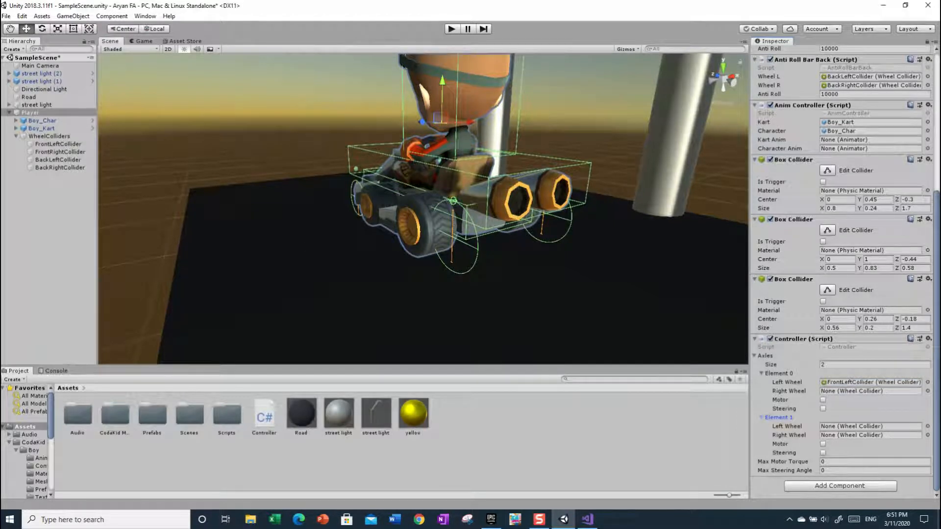
left_click_drag(38, 153, 838, 394)
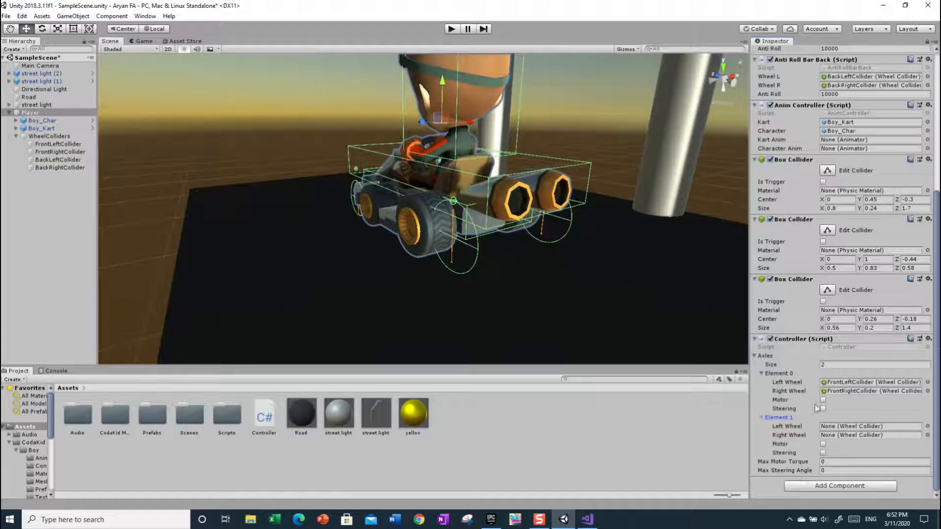
left_click(823, 399)
Assign BackLeftCollider and BackRightCollider as Element 1's left and right wheels, and enable its Motor option.
left_click_drag(67, 162, 842, 423)
left_click_drag(44, 170, 839, 436)
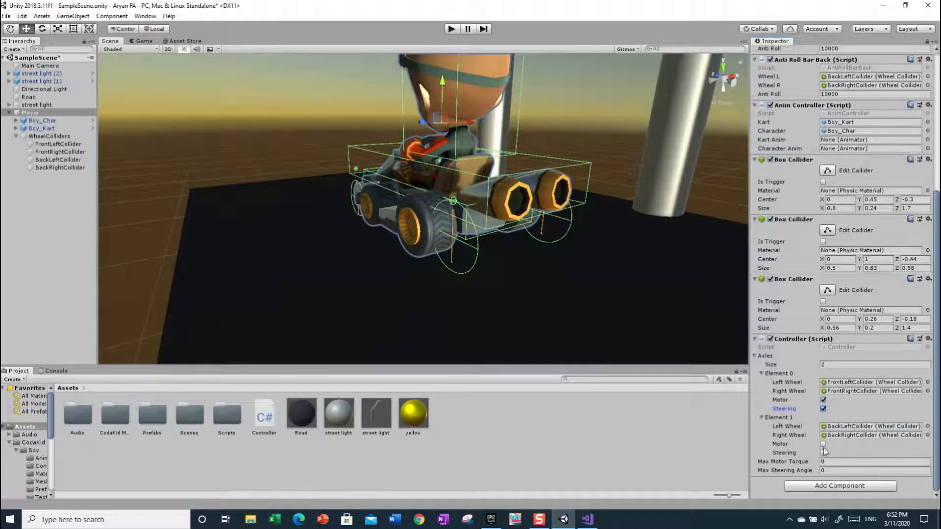
left_click(824, 445)
left_click(824, 444)
Try enabling Steering on Element 1's rear axle and switching it off on Element 0's front axle.
left_click_drag(578, 284, 638, 325, "alt")
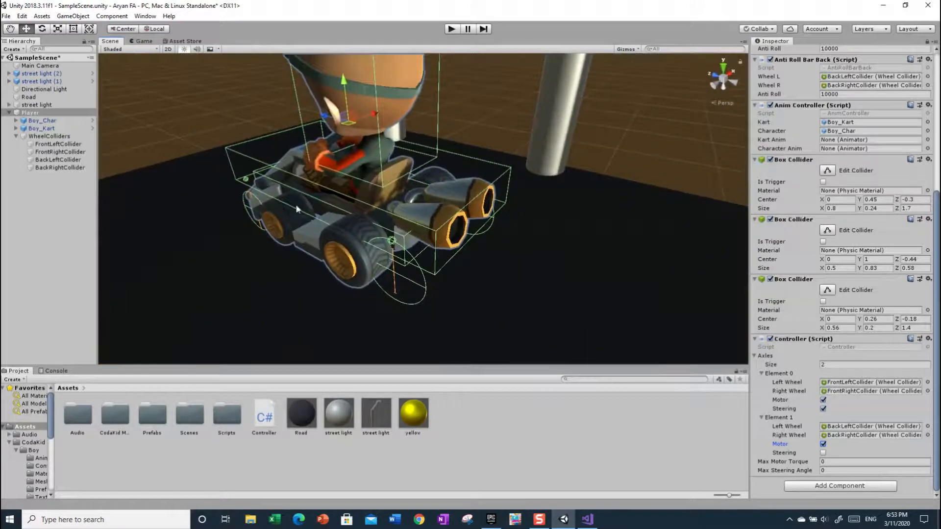
left_click_drag(276, 230, 349, 252, "alt")
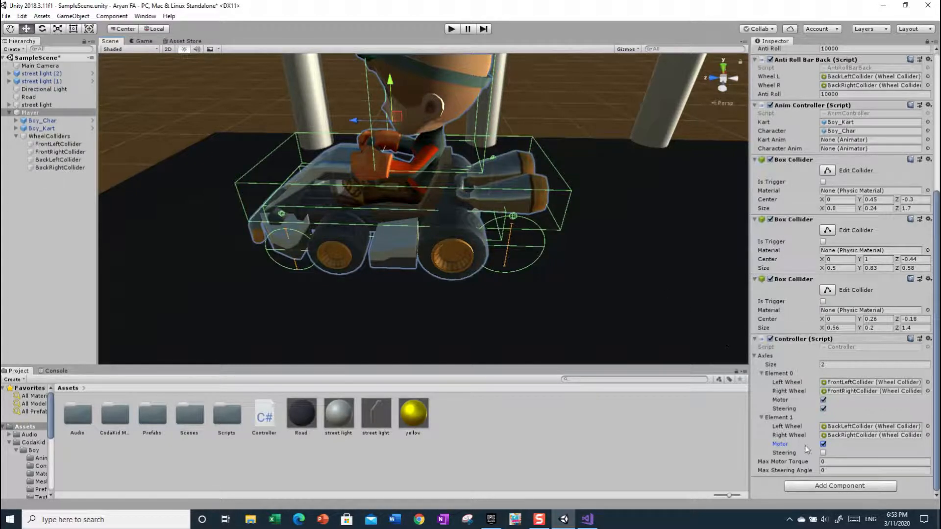
left_click(823, 453)
left_click_drag(333, 228, 206, 277, "alt")
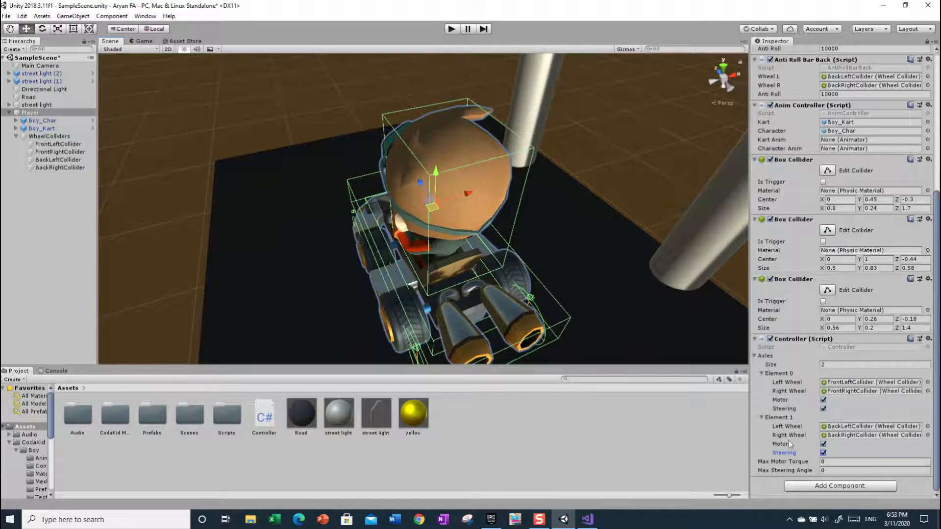
left_click(823, 452)
left_click(823, 451)
left_click(824, 409)
left_click(824, 409)
Close the Unity editor and save the modified SampleScene.
left_click(927, 8)
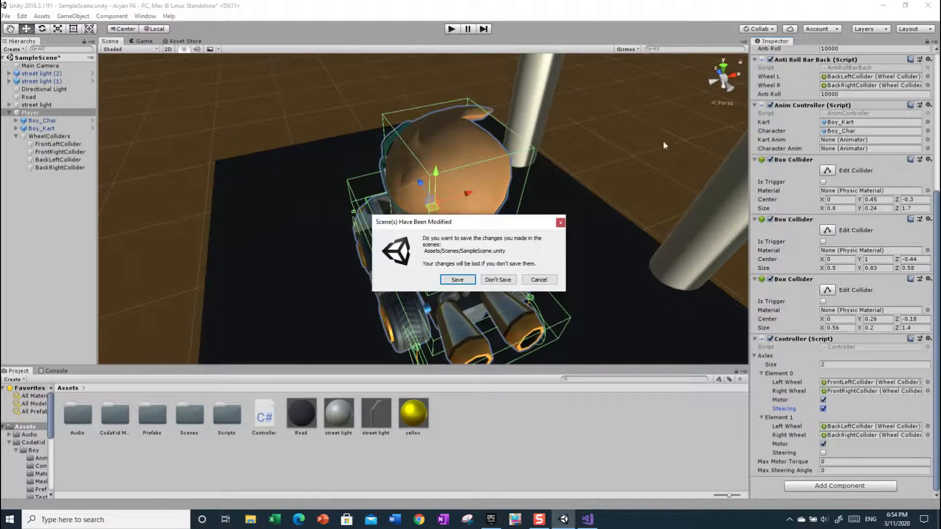
left_click(460, 282)
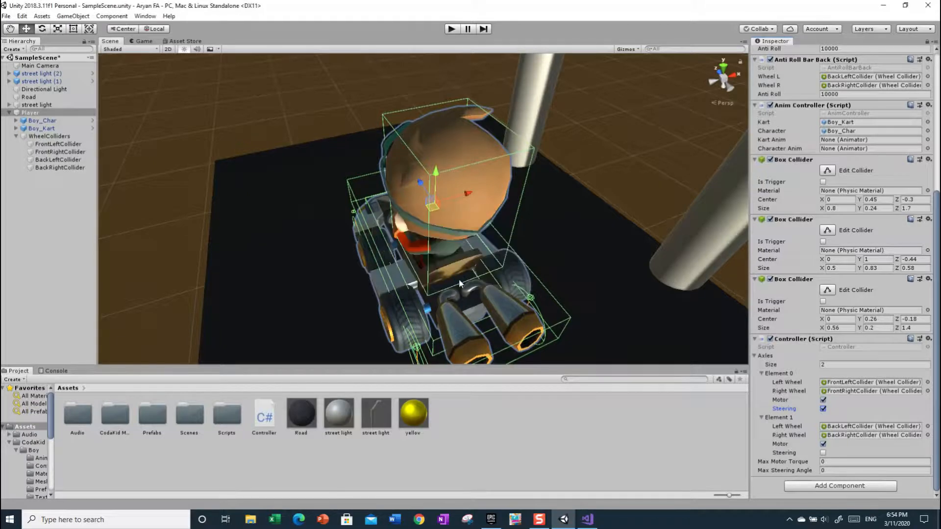